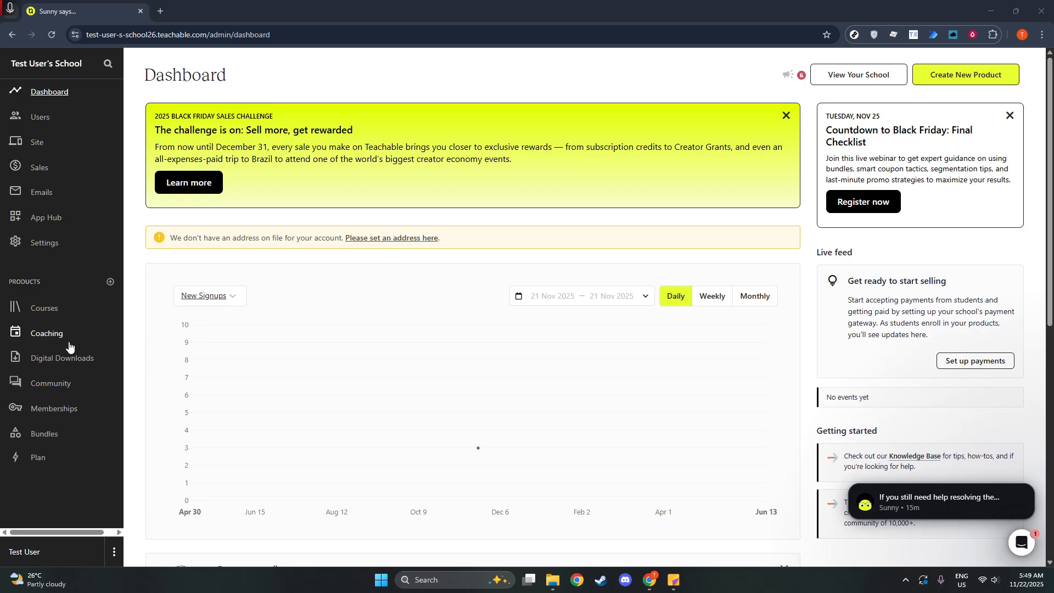
# Start creating a new digital download of the Downloadable file type
pyautogui.click(72, 363)
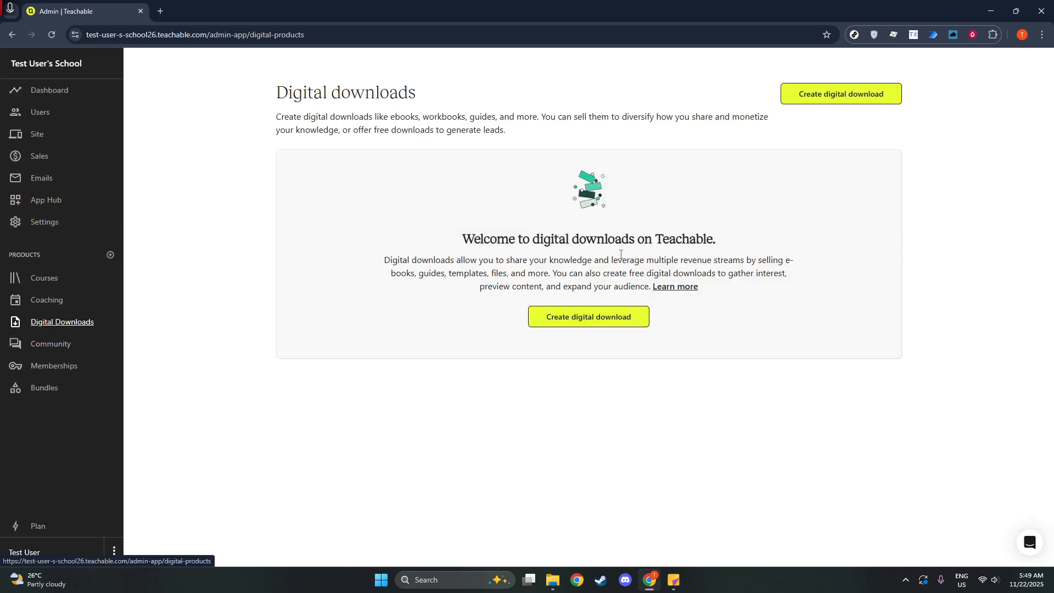
pyautogui.click(822, 104)
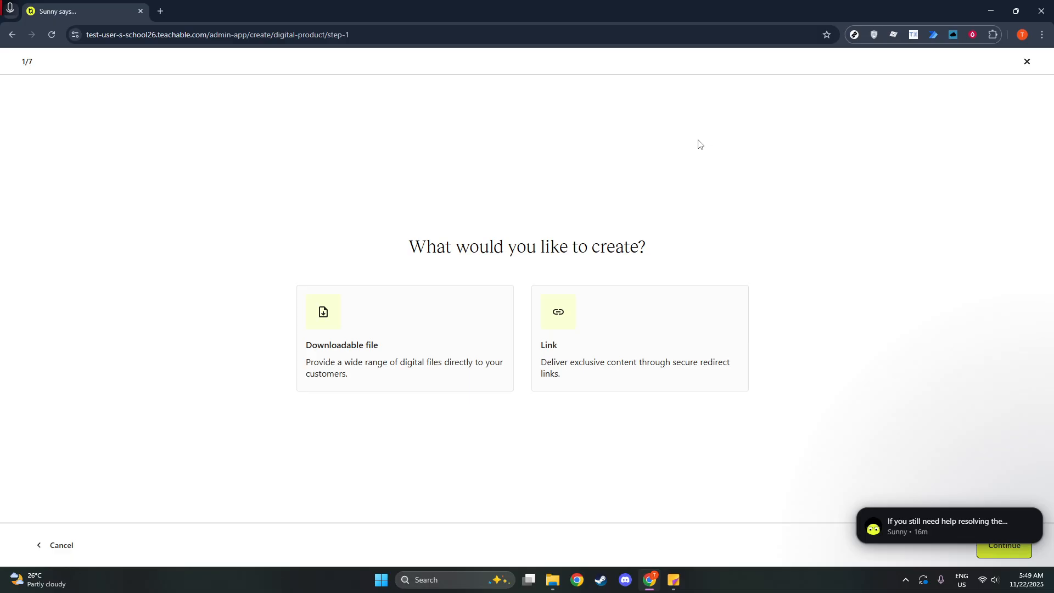
pyautogui.click(428, 310)
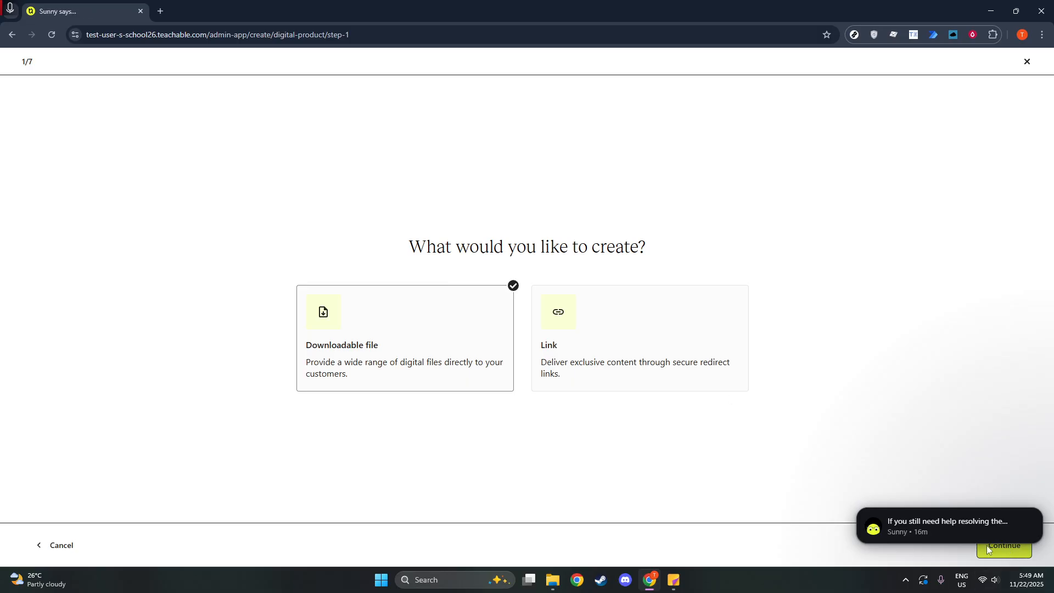
pyautogui.click(1036, 513)
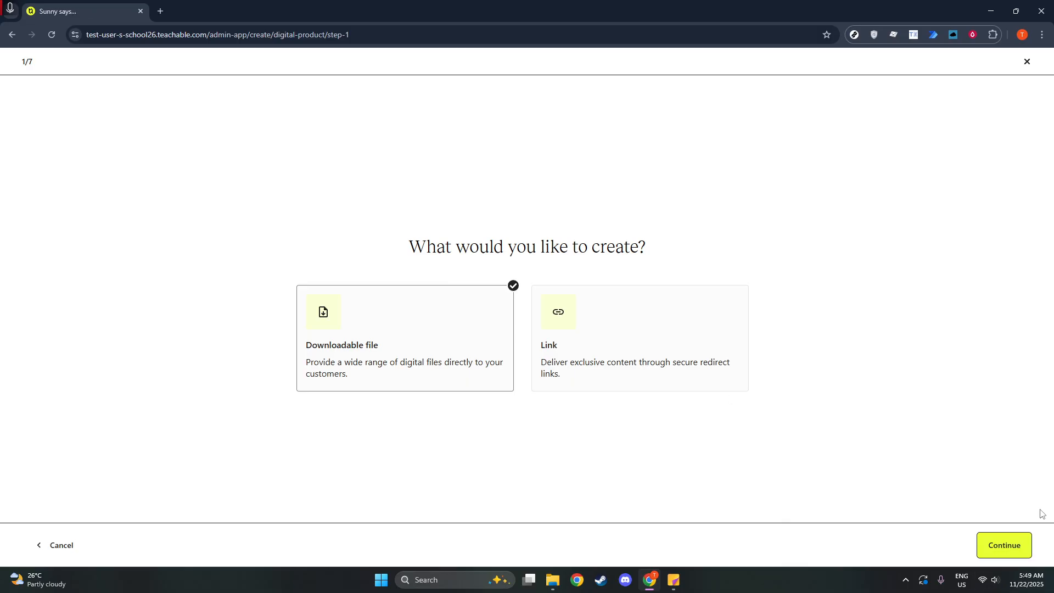
pyautogui.click(999, 545)
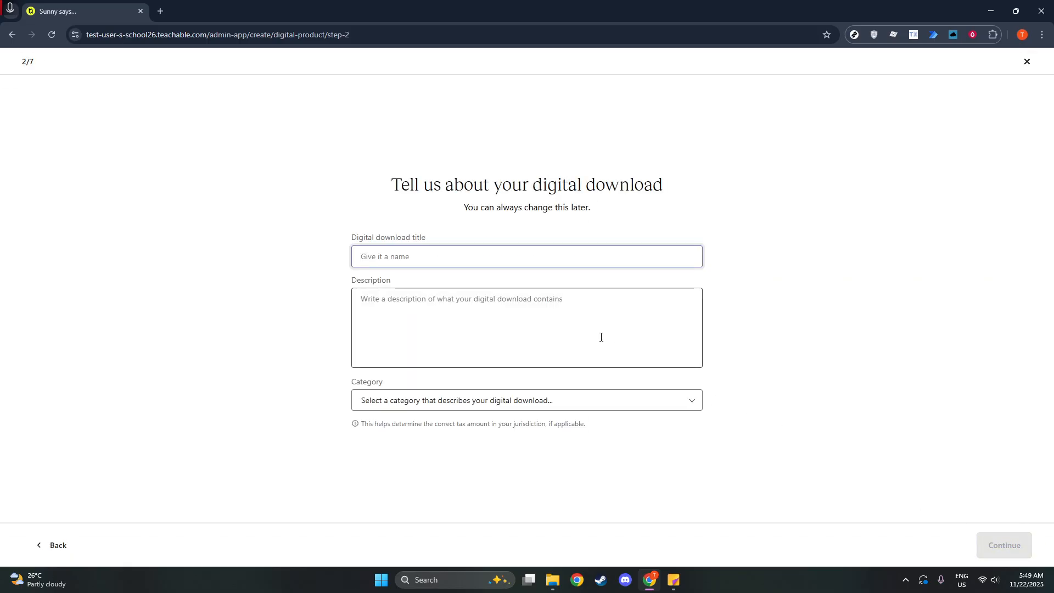
# Title the digital download "Product", set its category to eBook, and continue to the thumbnail stage
pyautogui.click(432, 262)
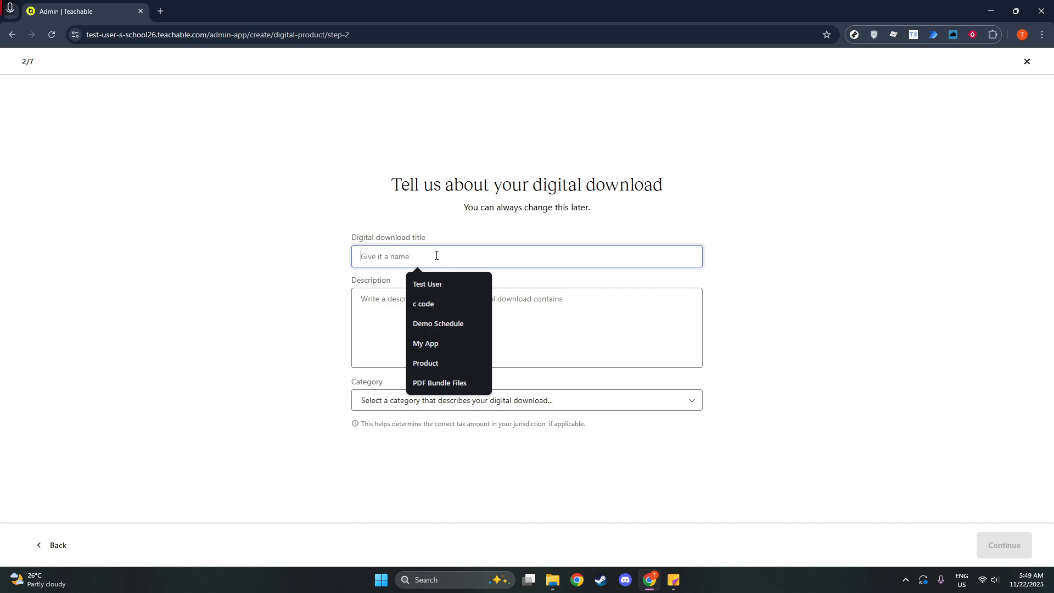
pyautogui.click(442, 363)
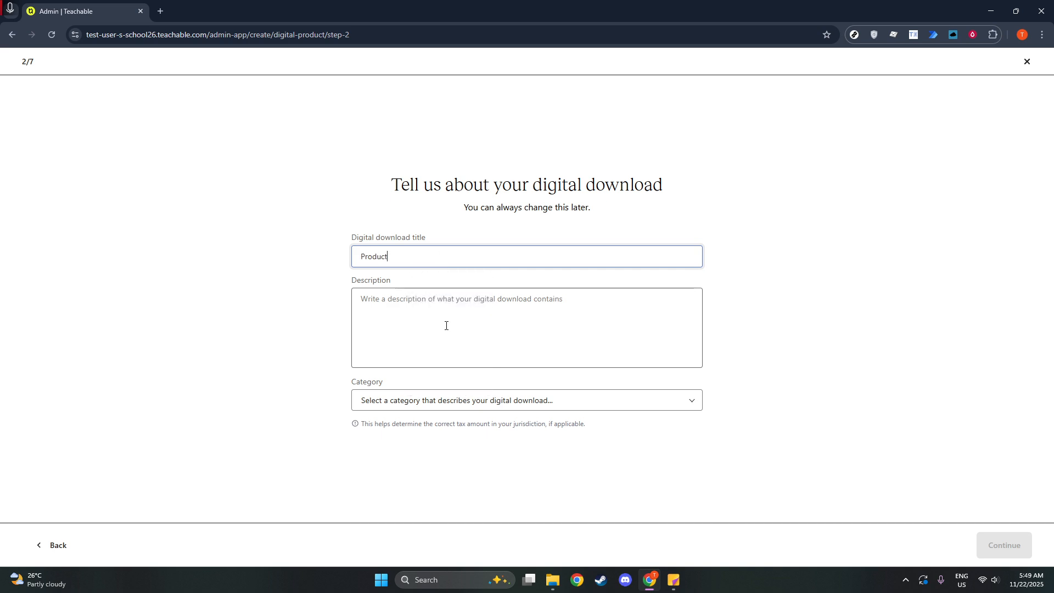
pyautogui.click(464, 401)
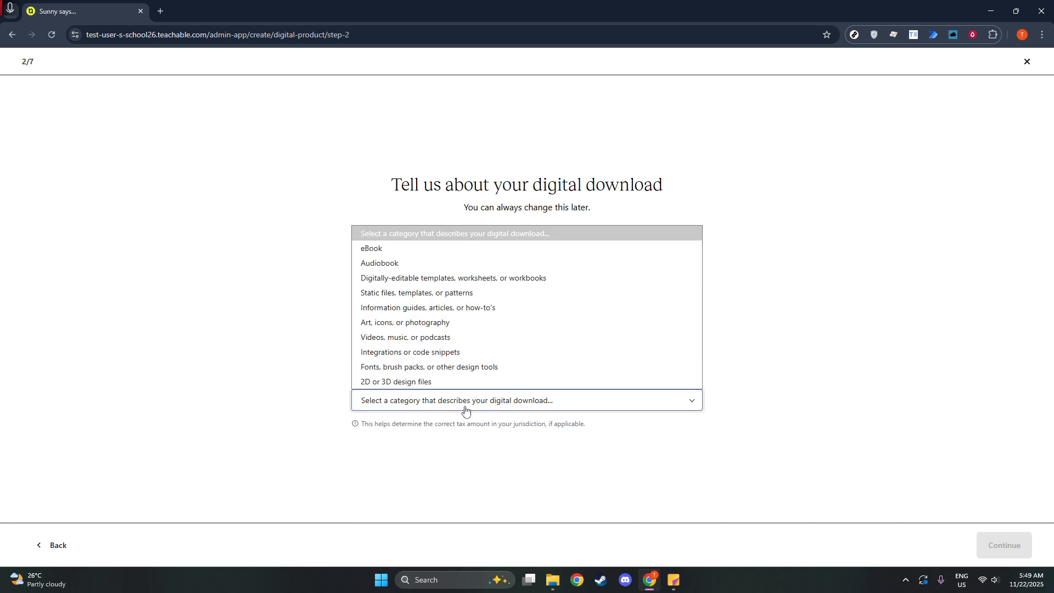
pyautogui.click(395, 251)
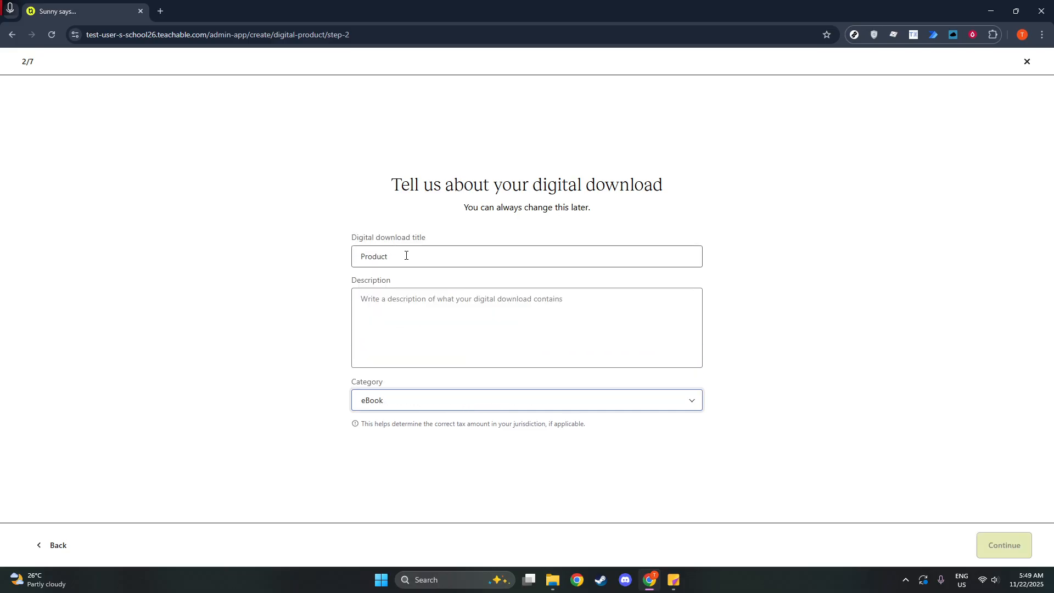
pyautogui.click(981, 541)
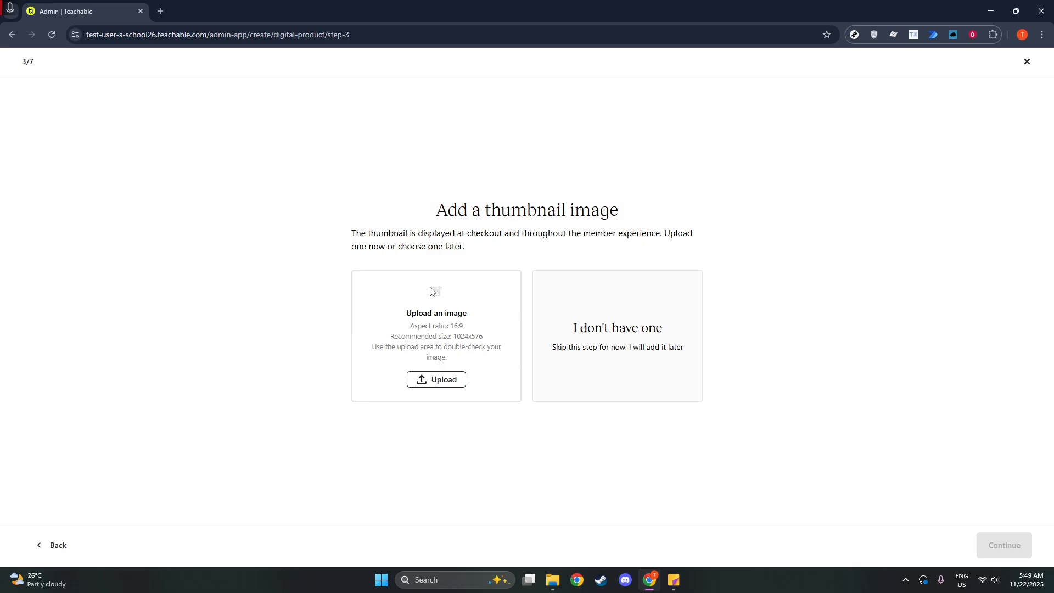
# Upload TestName-2.png from the sample document folder as the thumbnail image and continue to the content stage
pyautogui.click(442, 386)
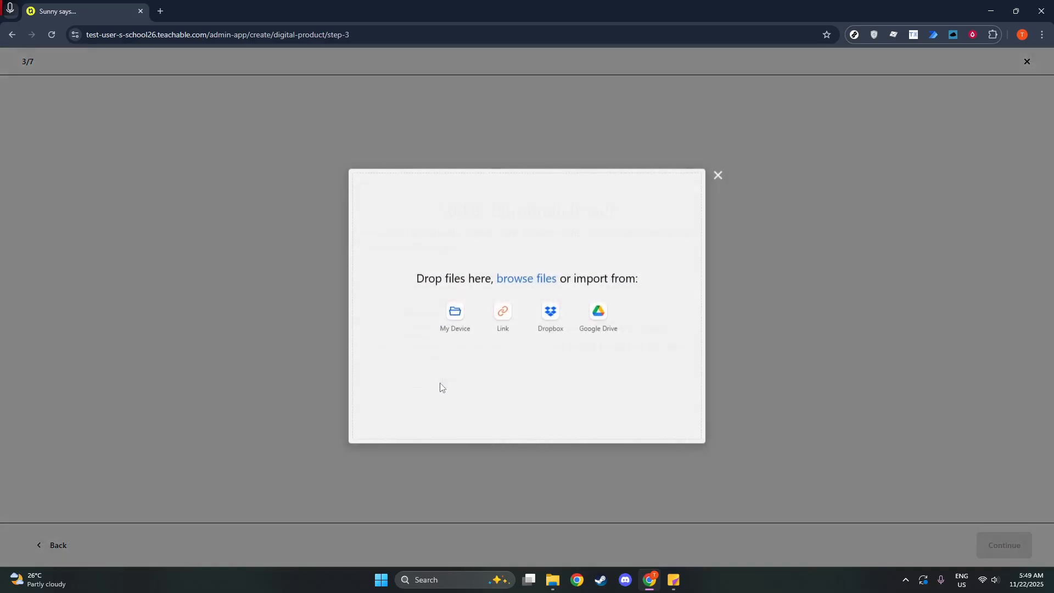
pyautogui.click(505, 284)
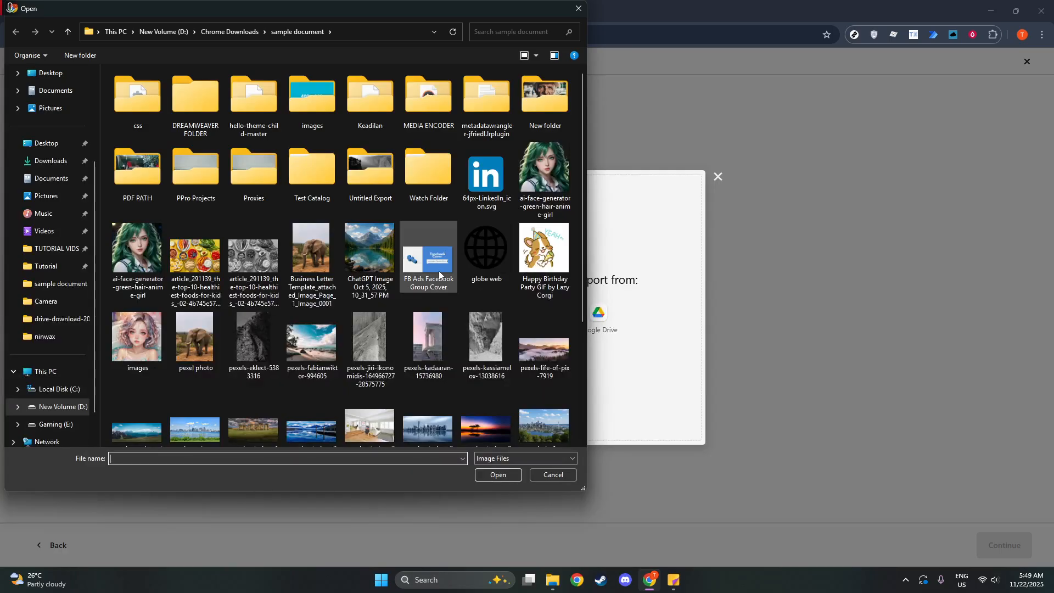
pyautogui.scroll(-3, 439, 271)
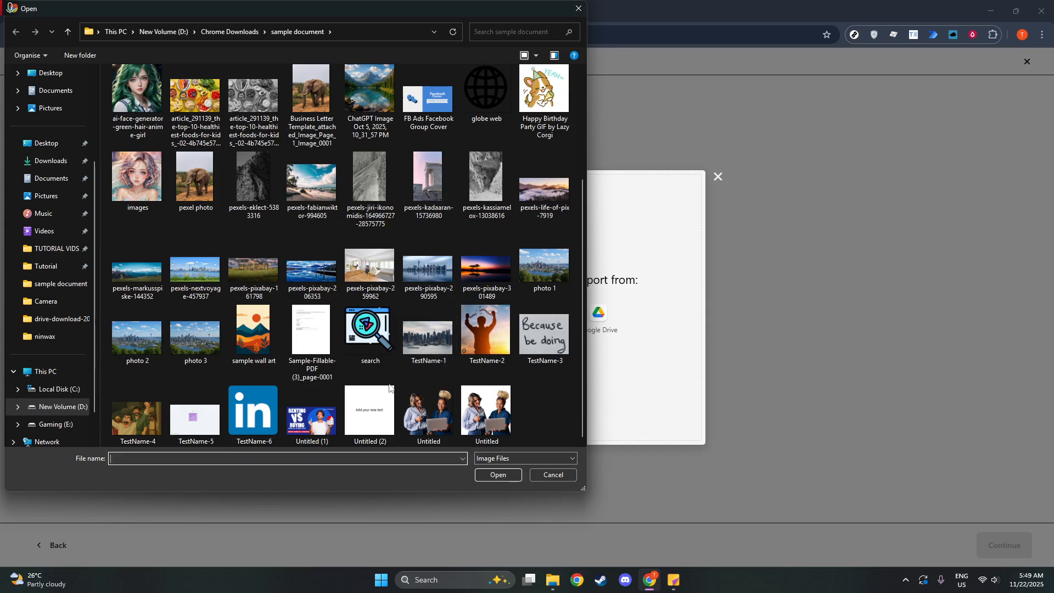
pyautogui.scroll(3, 306, 345)
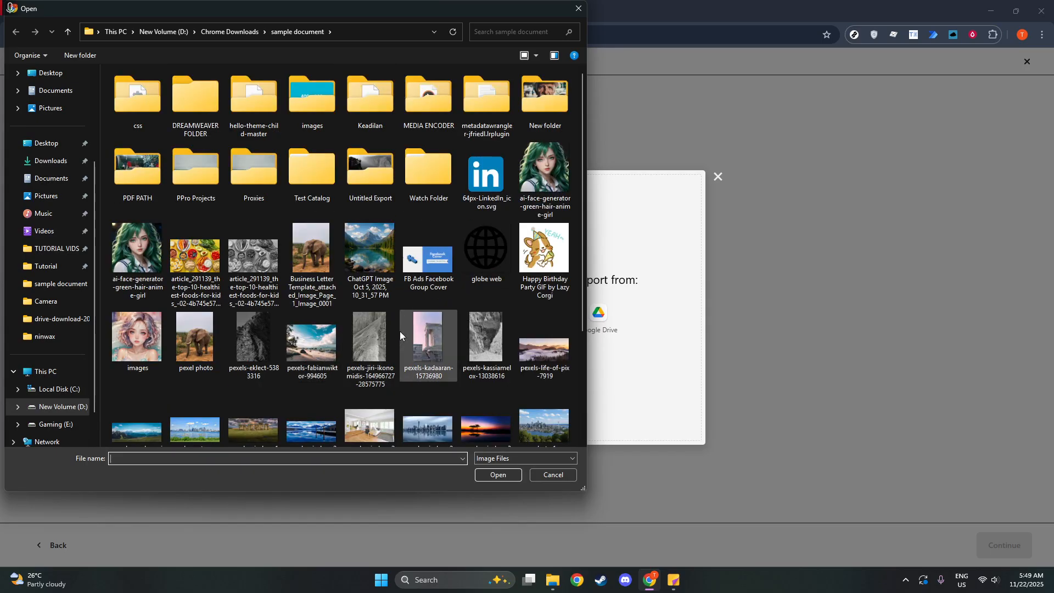
pyautogui.scroll(-3, 402, 332)
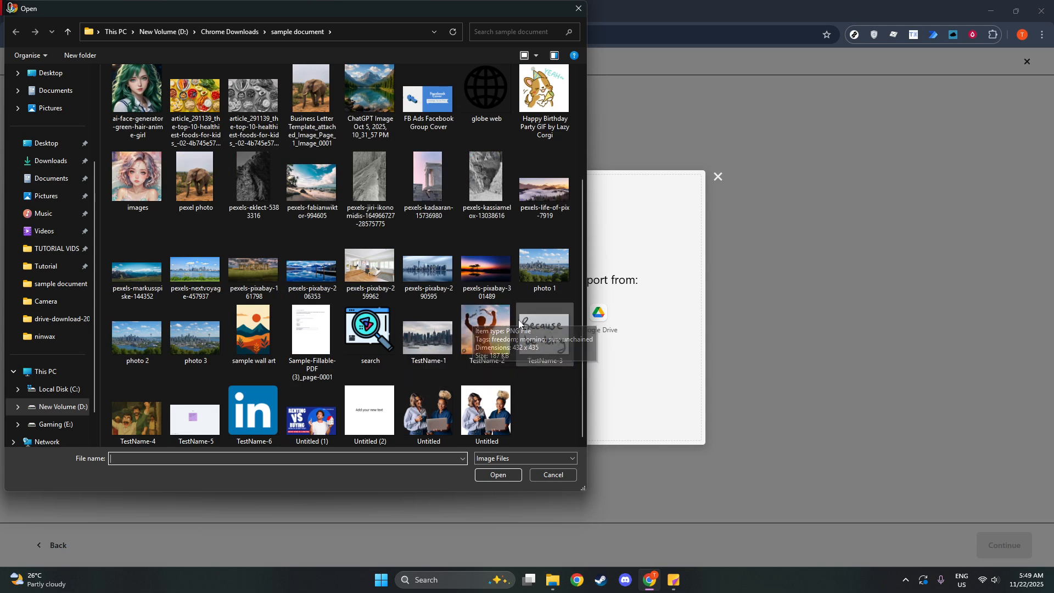
pyautogui.click(308, 336)
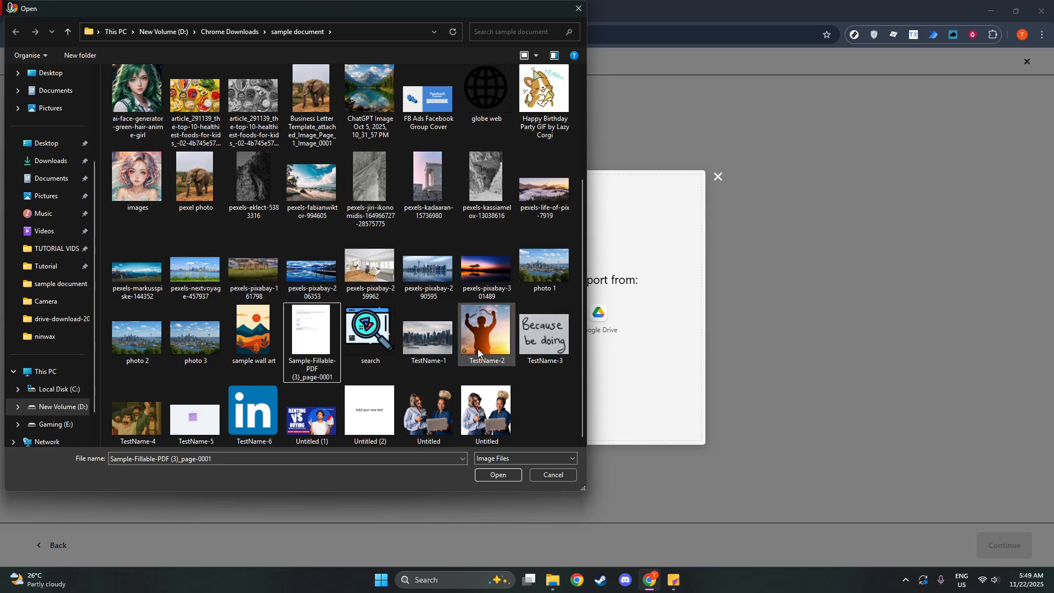
pyautogui.click(486, 332)
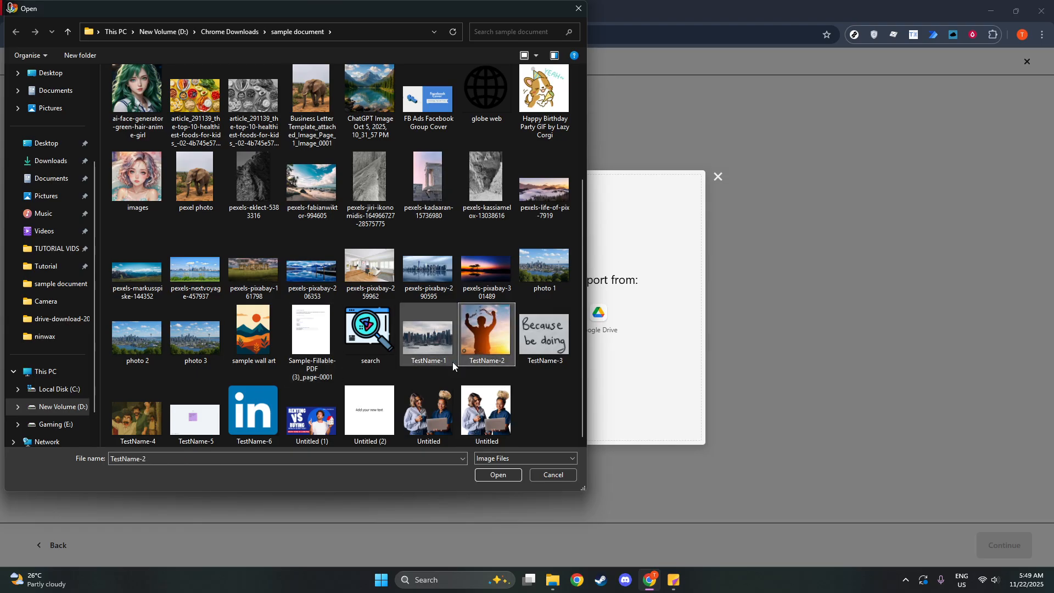
pyautogui.click(500, 474)
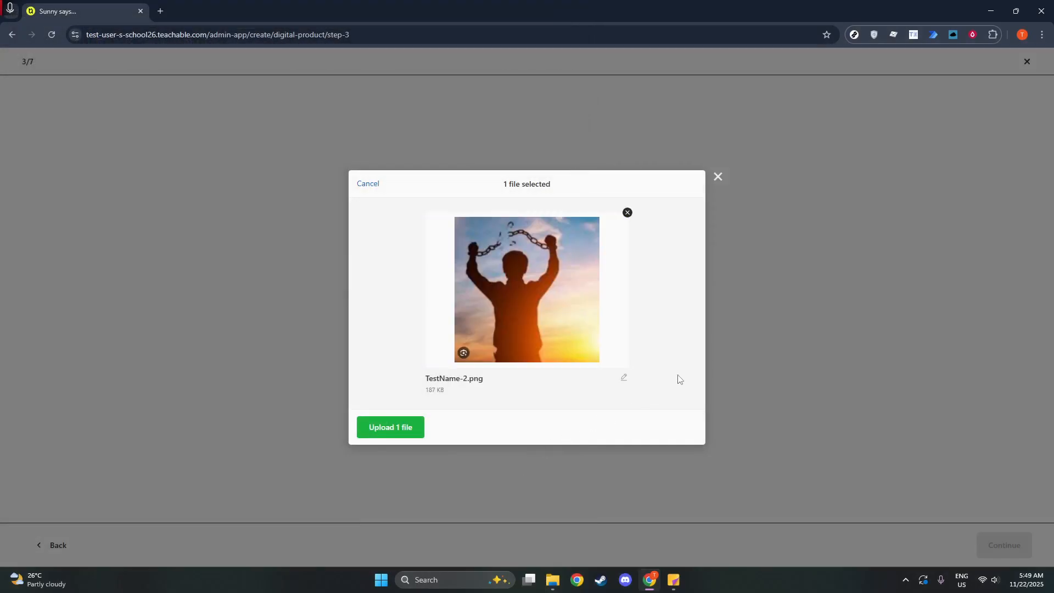
pyautogui.click(412, 427)
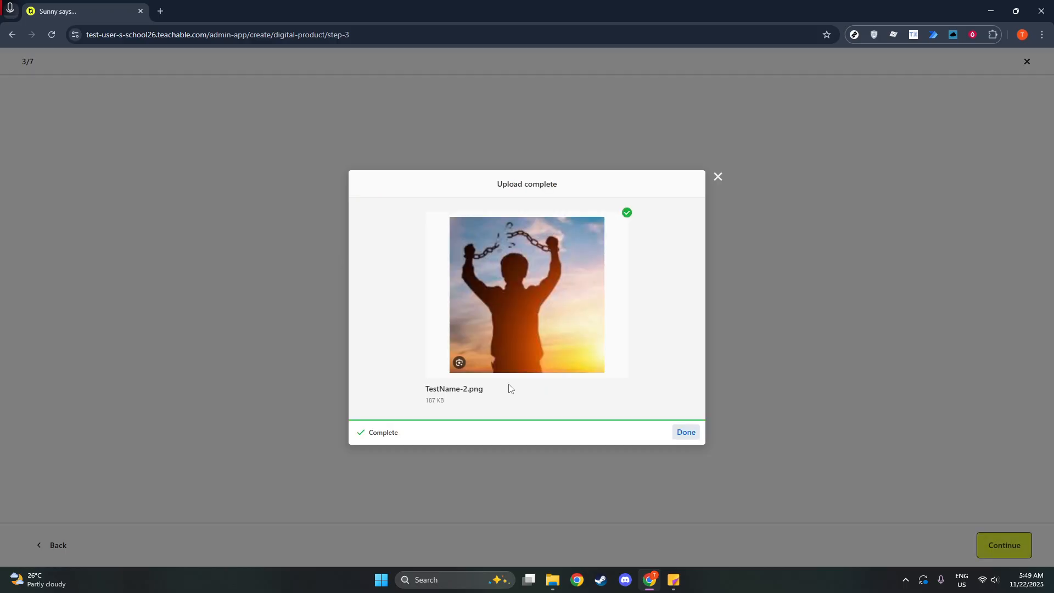
pyautogui.click(685, 434)
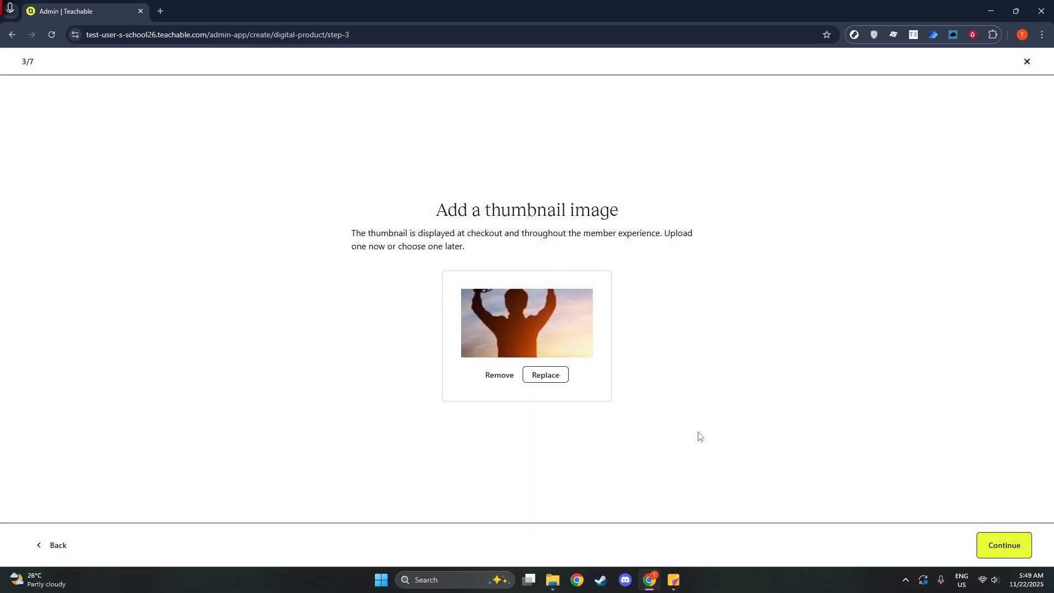
pyautogui.click(989, 546)
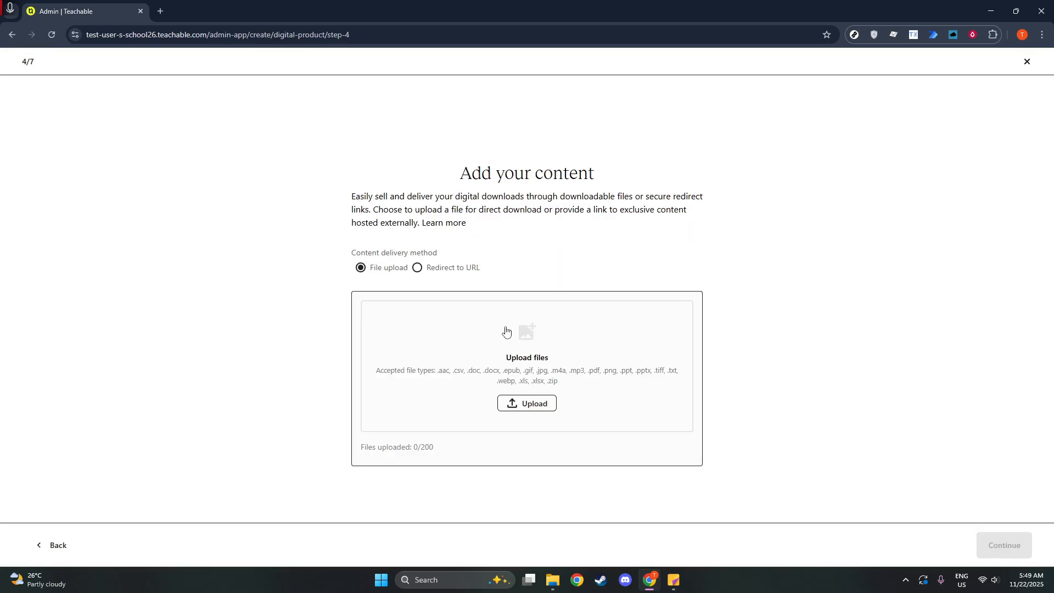
# Upload Combined PDF Test_Redacted_Part1 and Combined PDF Test_Redacted_Part2 as the downloadable content and continue to pricing
pyautogui.click(530, 407)
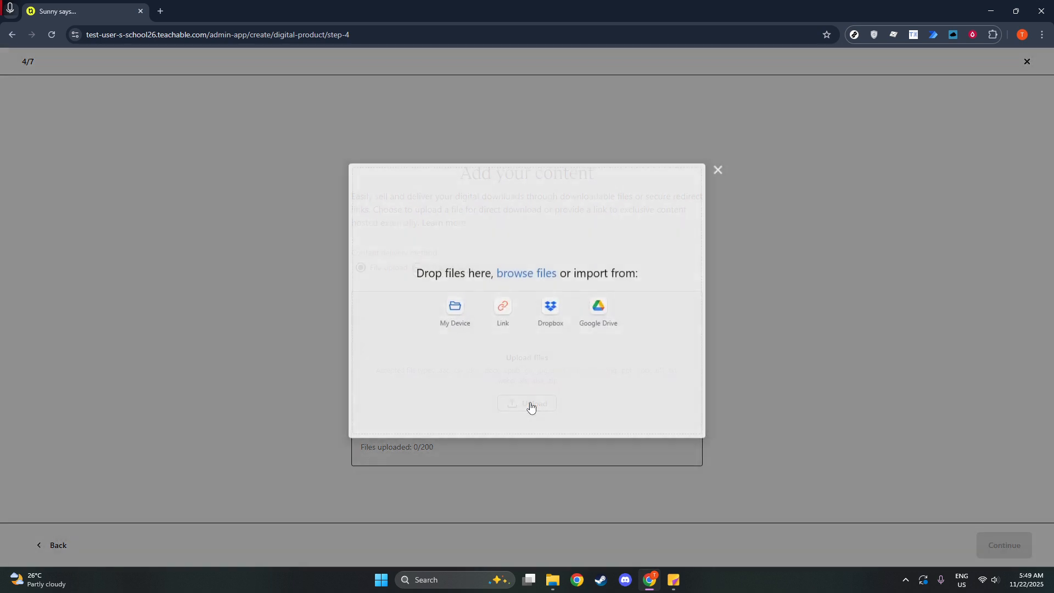
pyautogui.click(518, 280)
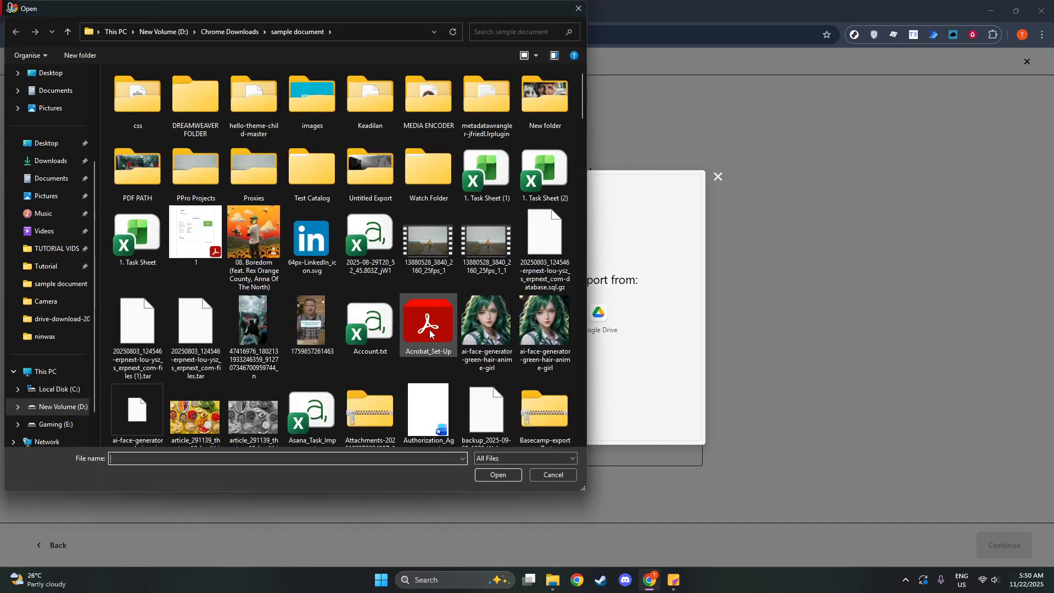
pyautogui.scroll(-10, 480, 320)
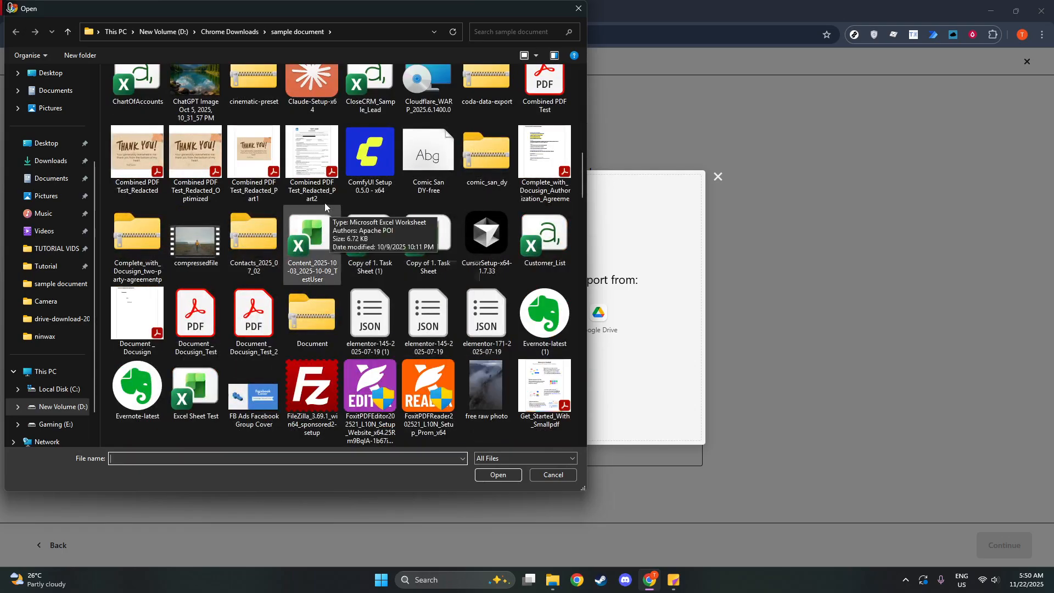
pyautogui.click(272, 169)
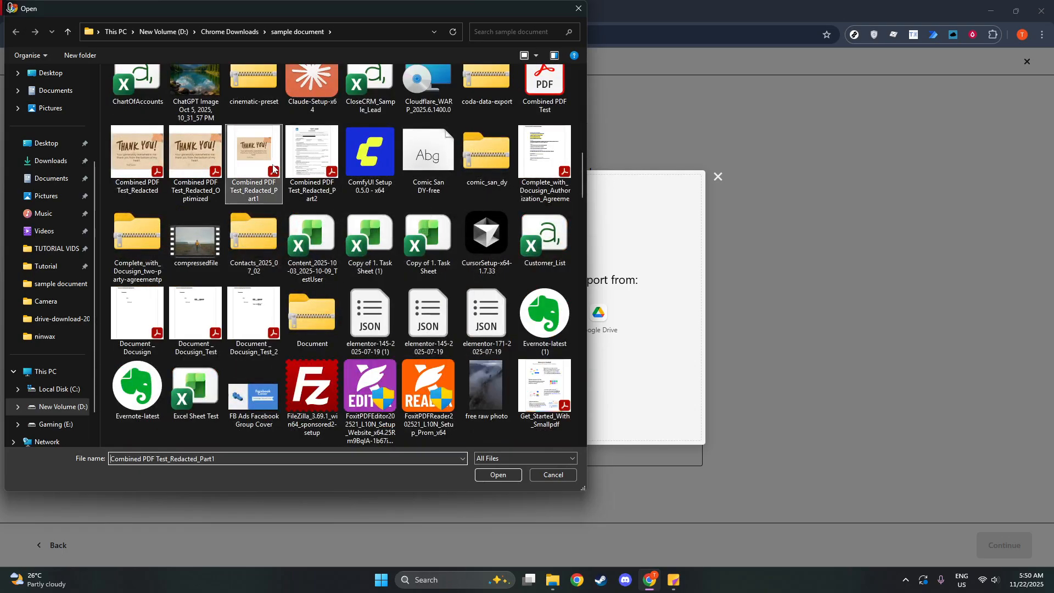
pyautogui.keyDown('ctrl'); pyautogui.click(306, 176); pyautogui.keyUp('ctrl')
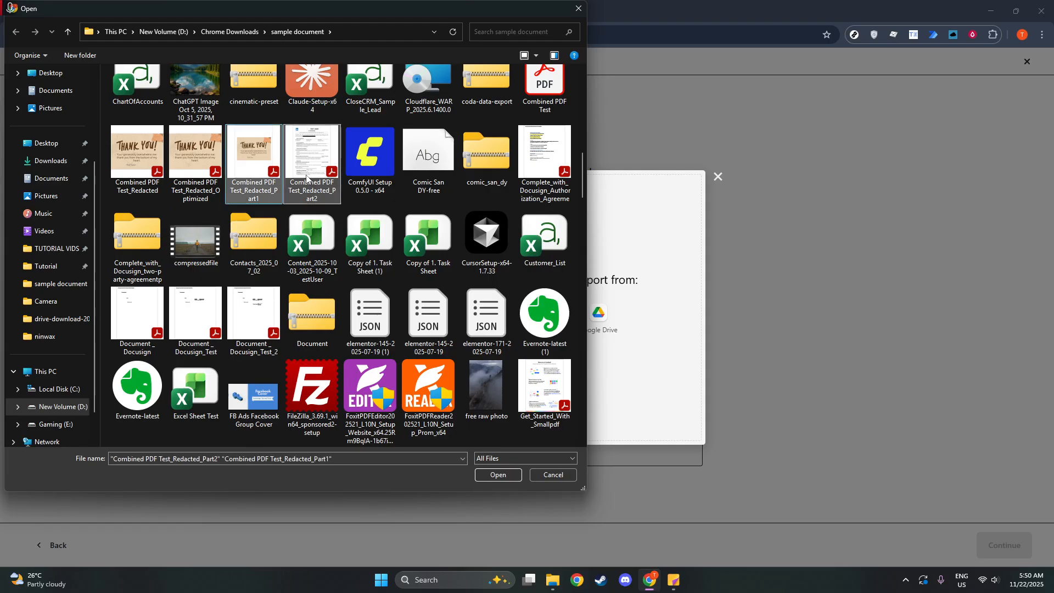
pyautogui.click(499, 475)
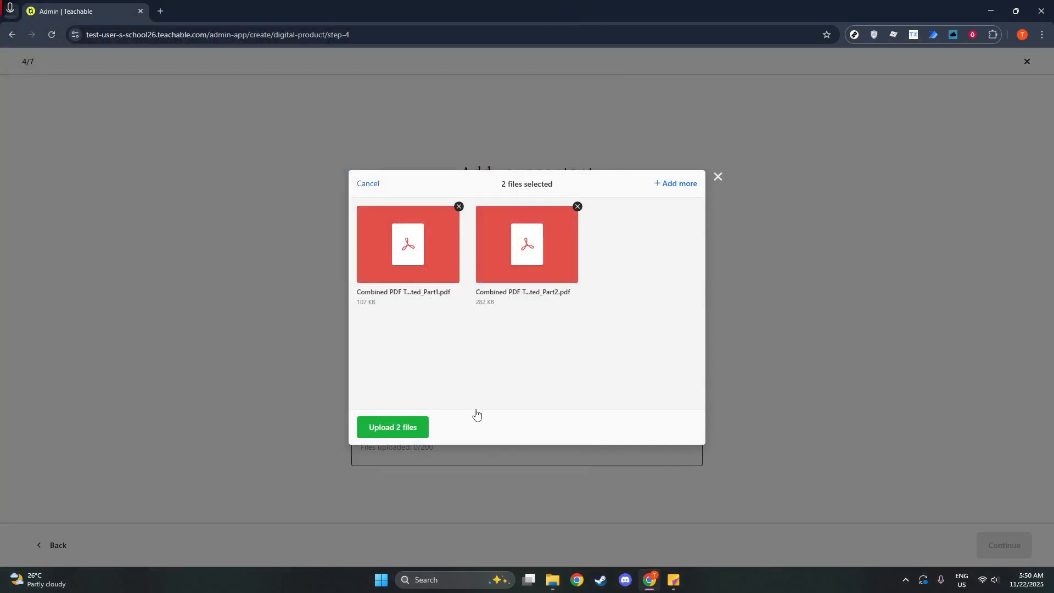
pyautogui.click(404, 428)
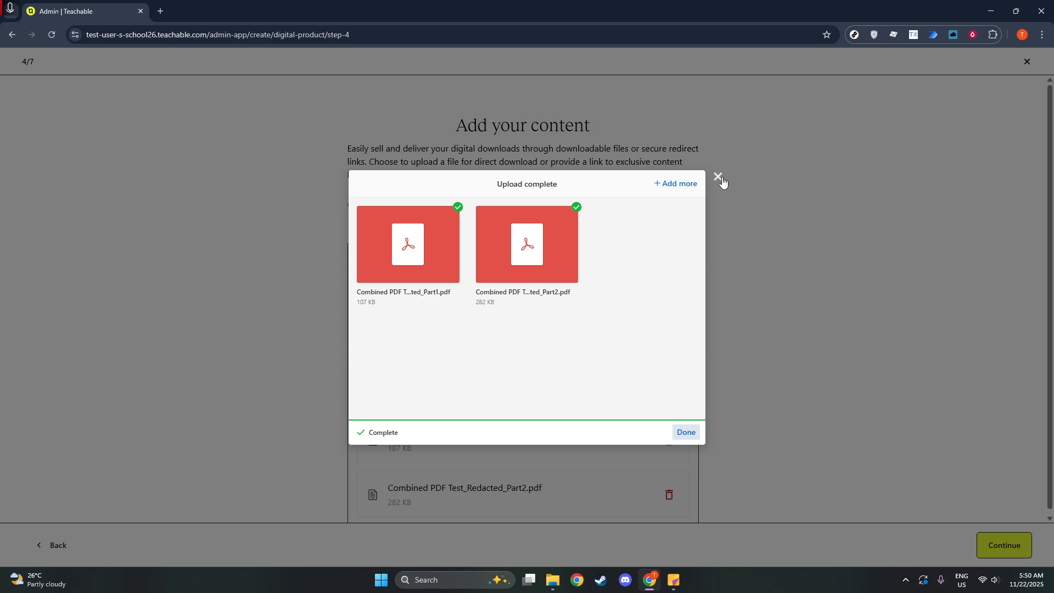
pyautogui.click(685, 433)
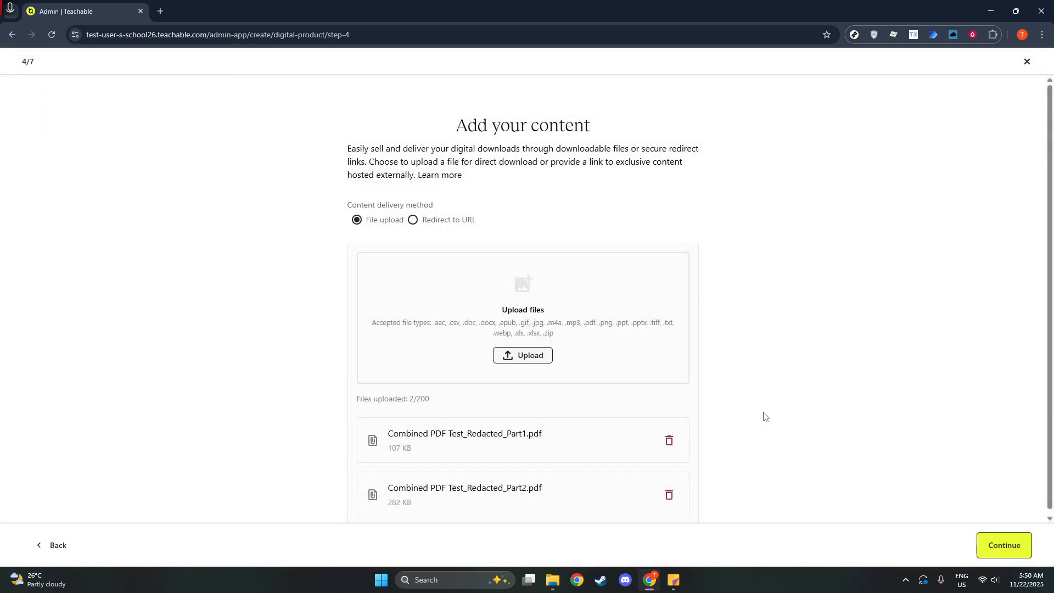
pyautogui.click(1002, 539)
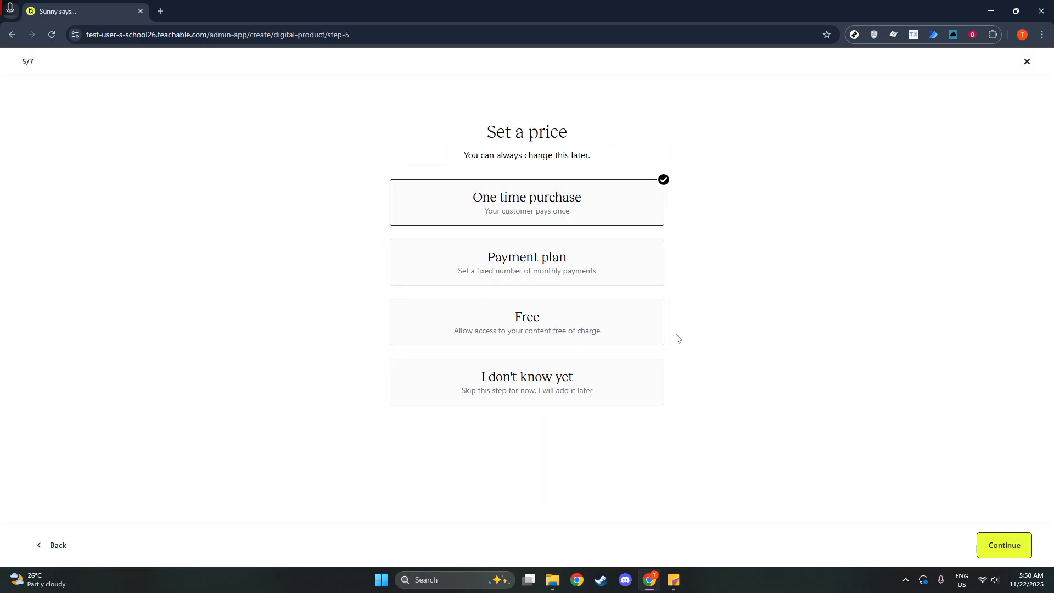
# Choose Free pricing for the product and try to continue with the plan details left blank
pyautogui.click(573, 321)
pyautogui.click(994, 541)
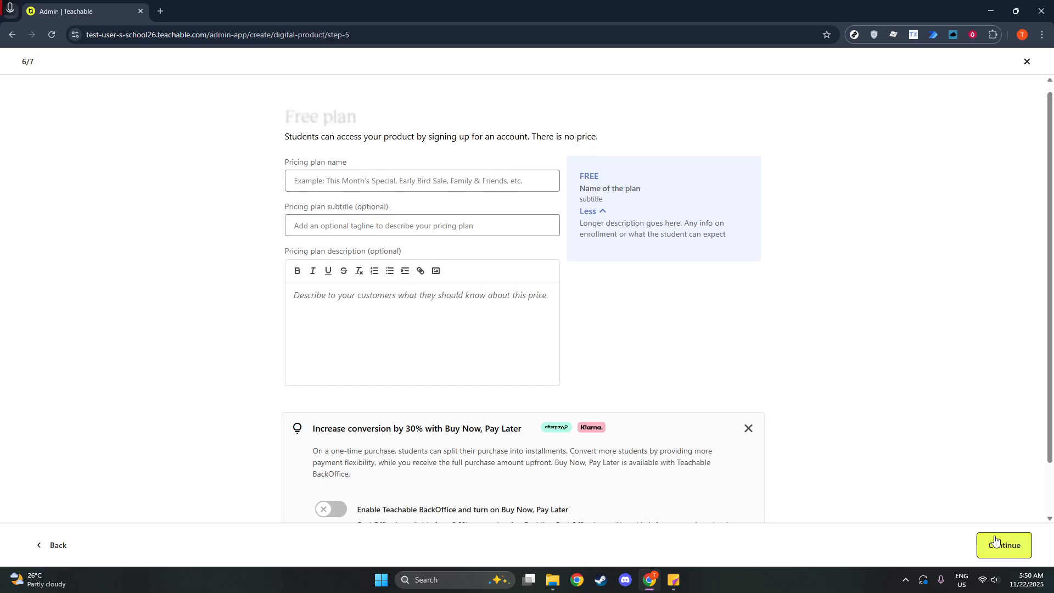
pyautogui.scroll(-2, 483, 220)
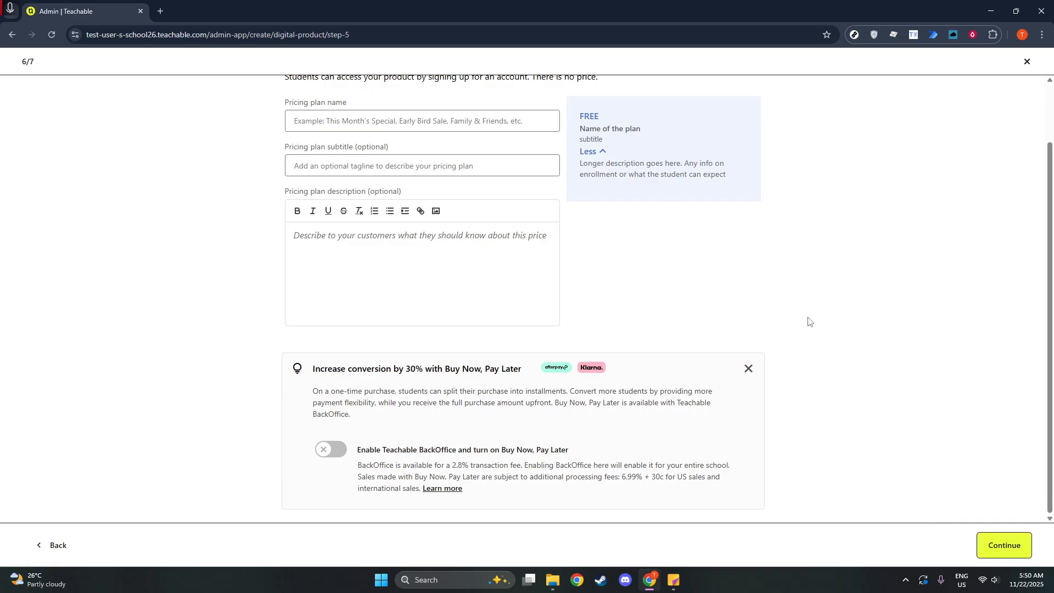
pyautogui.scroll(2, 813, 328)
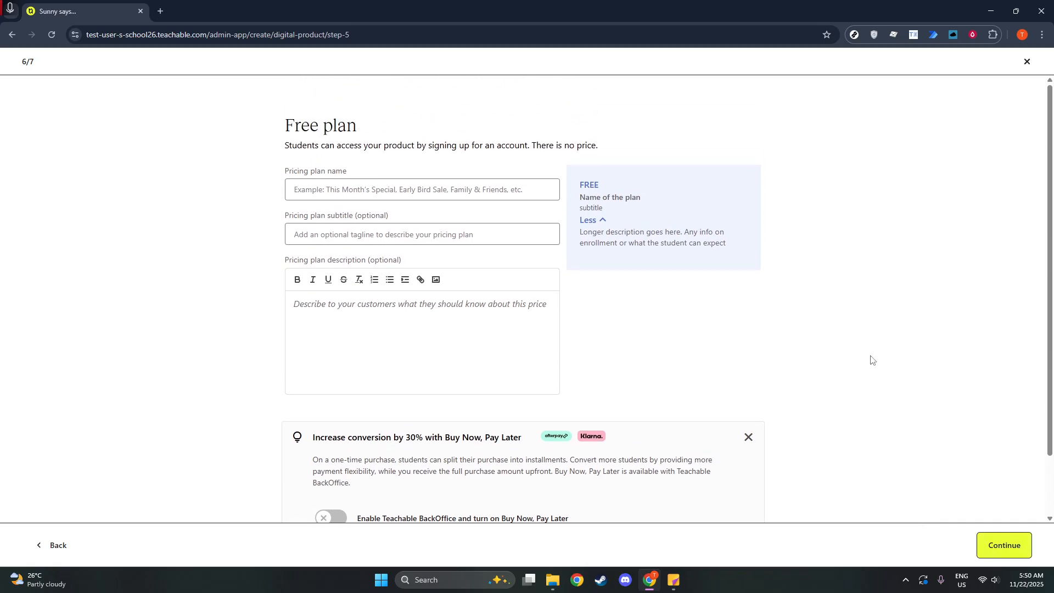
pyautogui.scroll(-1, 876, 365)
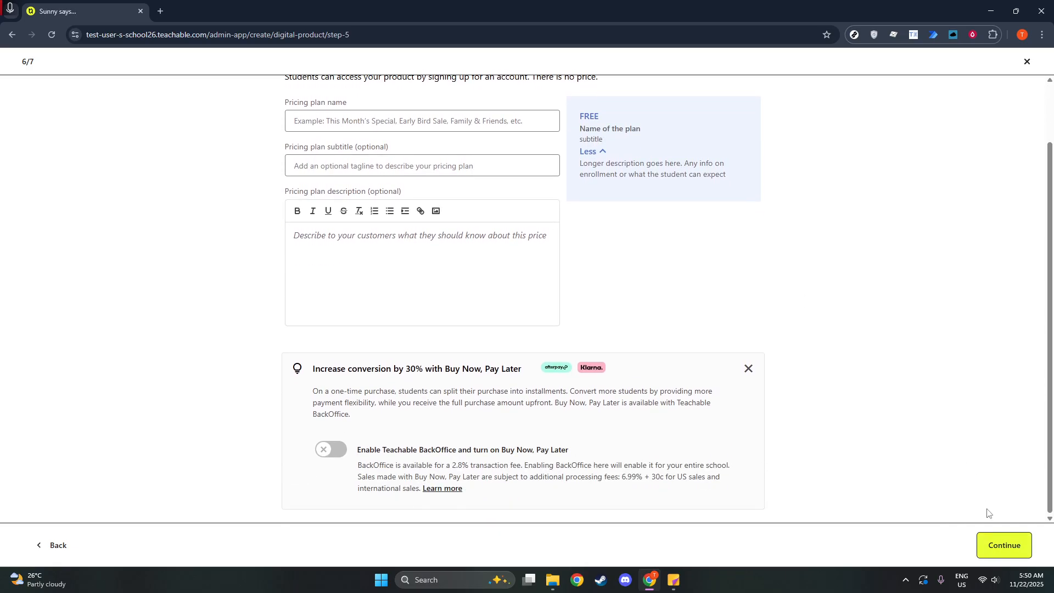
pyautogui.click(994, 552)
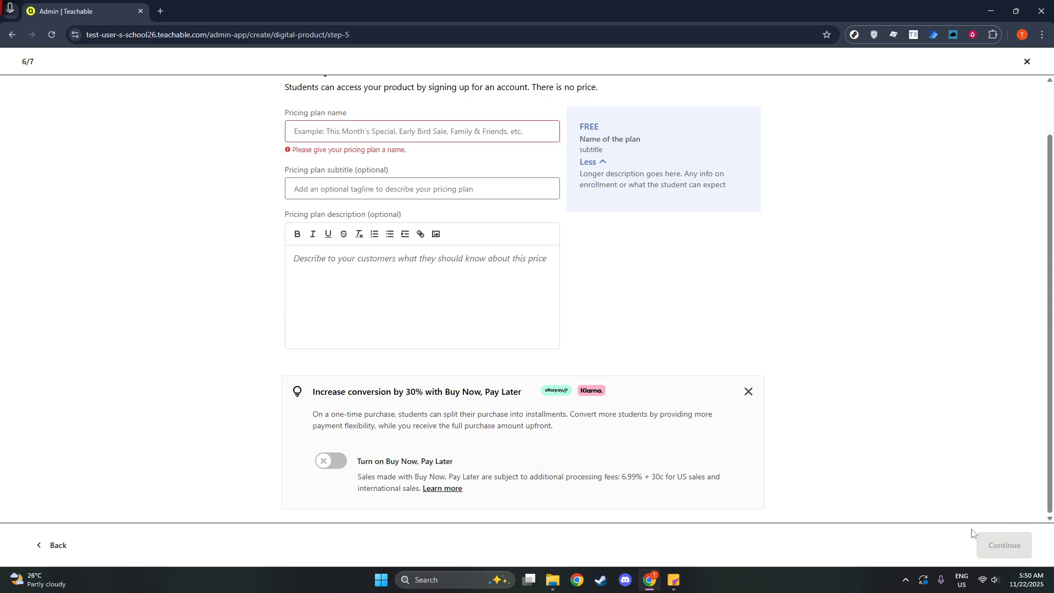
# Enter "Testiun" as the free pricing plan's name
pyautogui.click(401, 132)
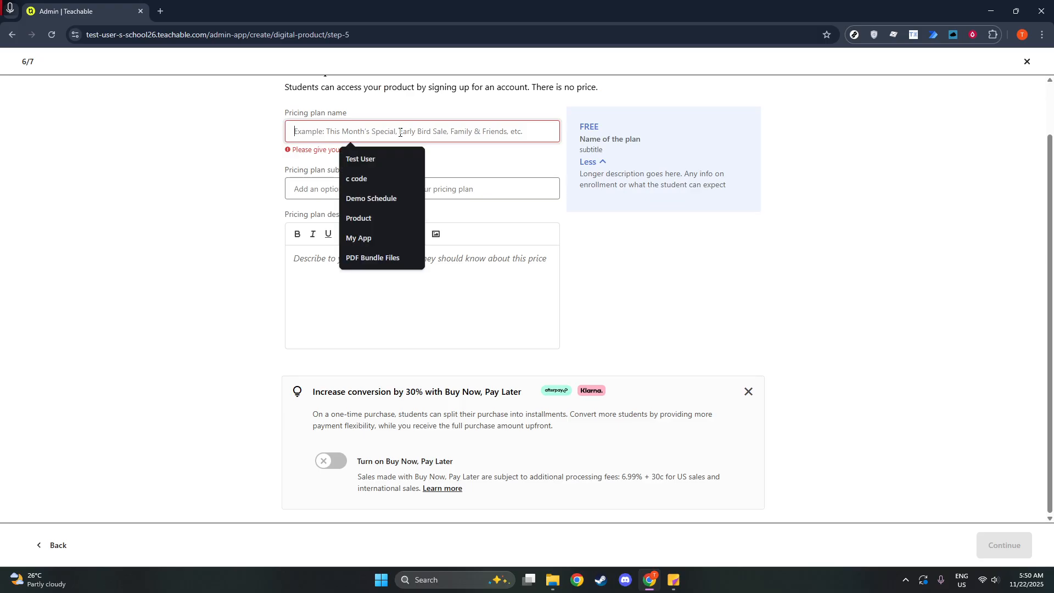
pyautogui.write('Tes')
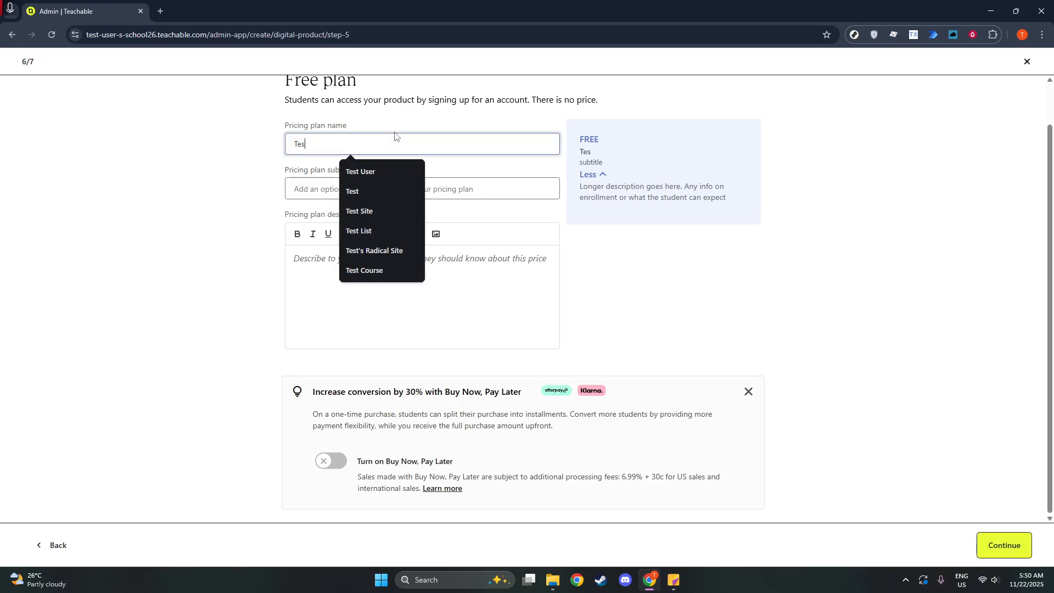
pyautogui.write('t')
pyautogui.write('ing')
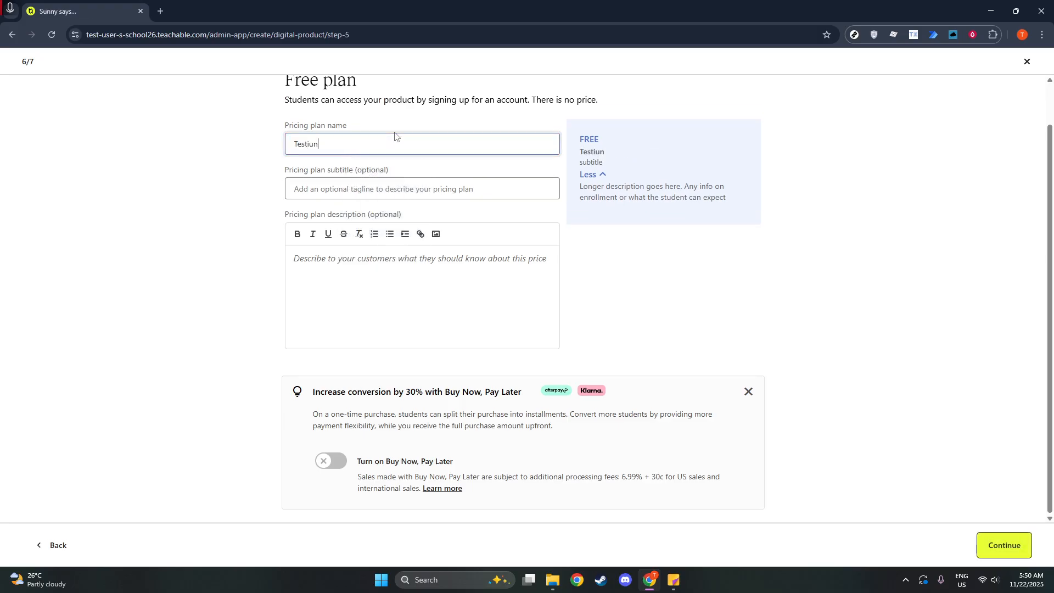